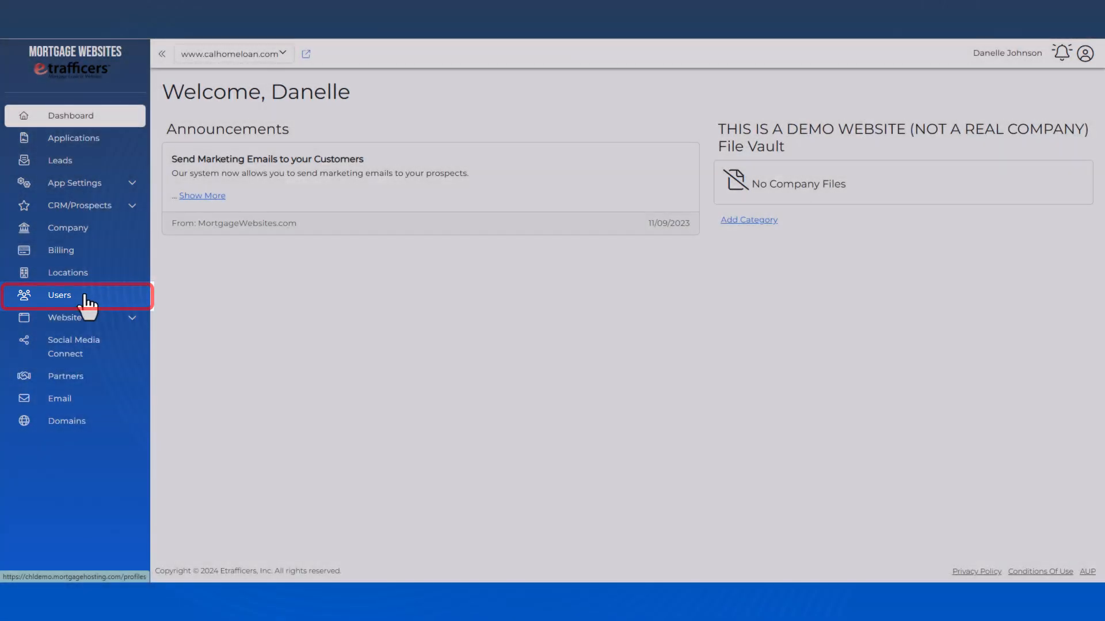
Check the Users list and the option to buy more user accounts, then return to the dashboard
click(86, 299)
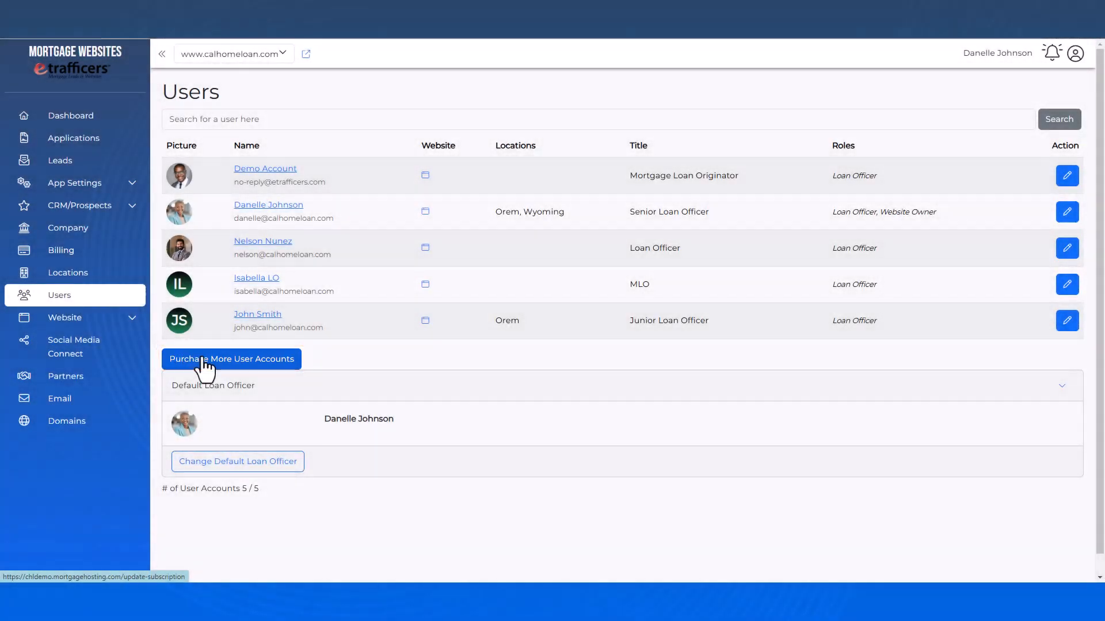
click(201, 359)
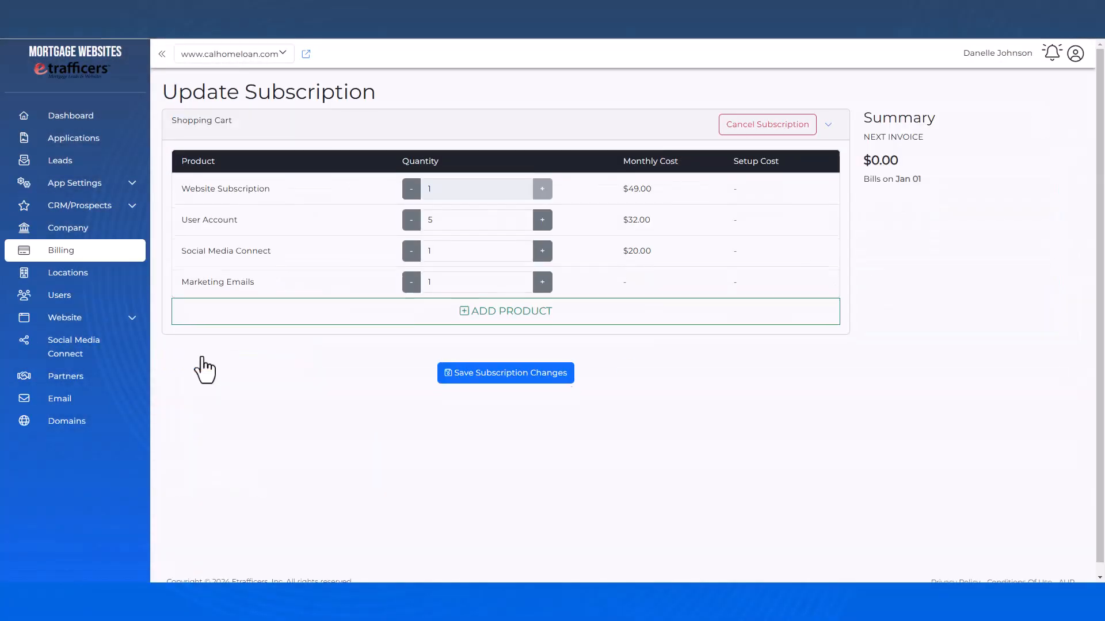
click(86, 118)
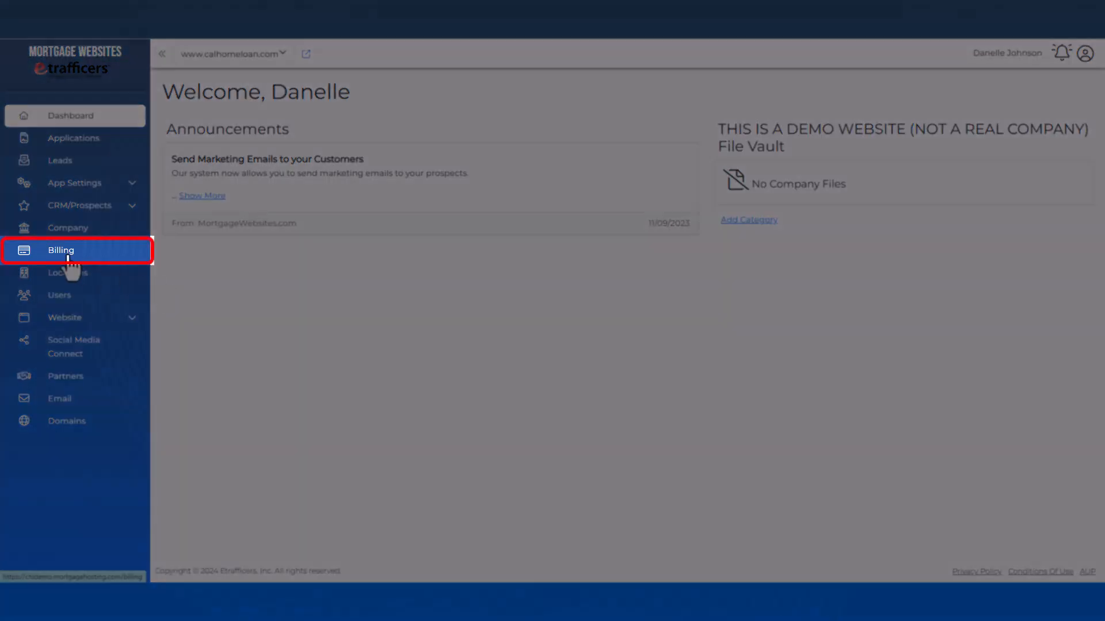
In Billing, raise the subscription's User Accounts from 5 to 6, save, and return to Users
click(67, 253)
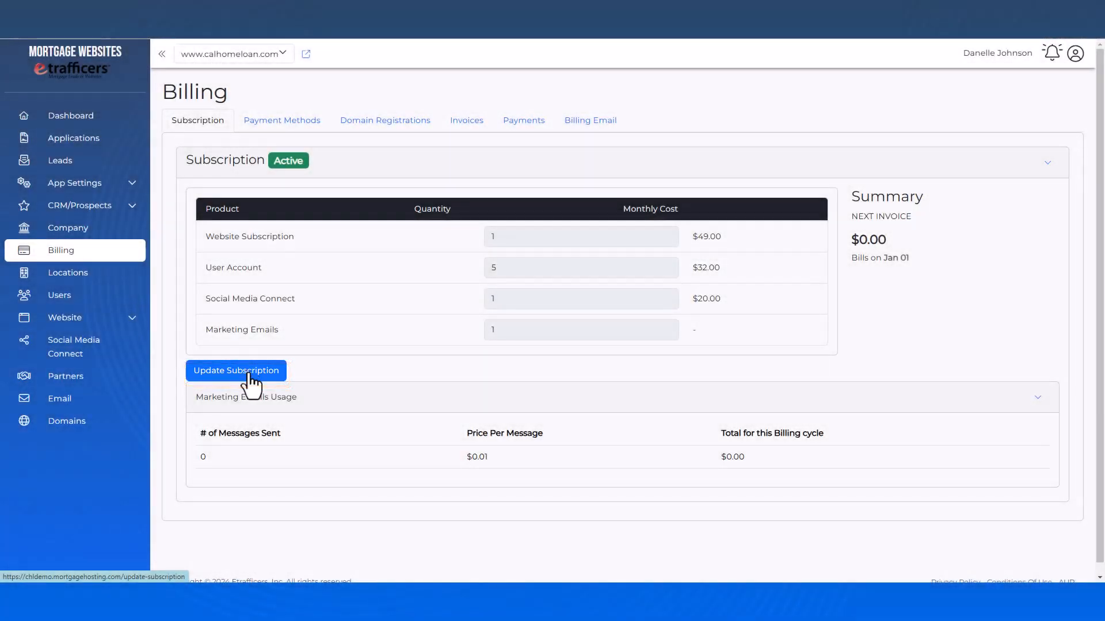
click(250, 374)
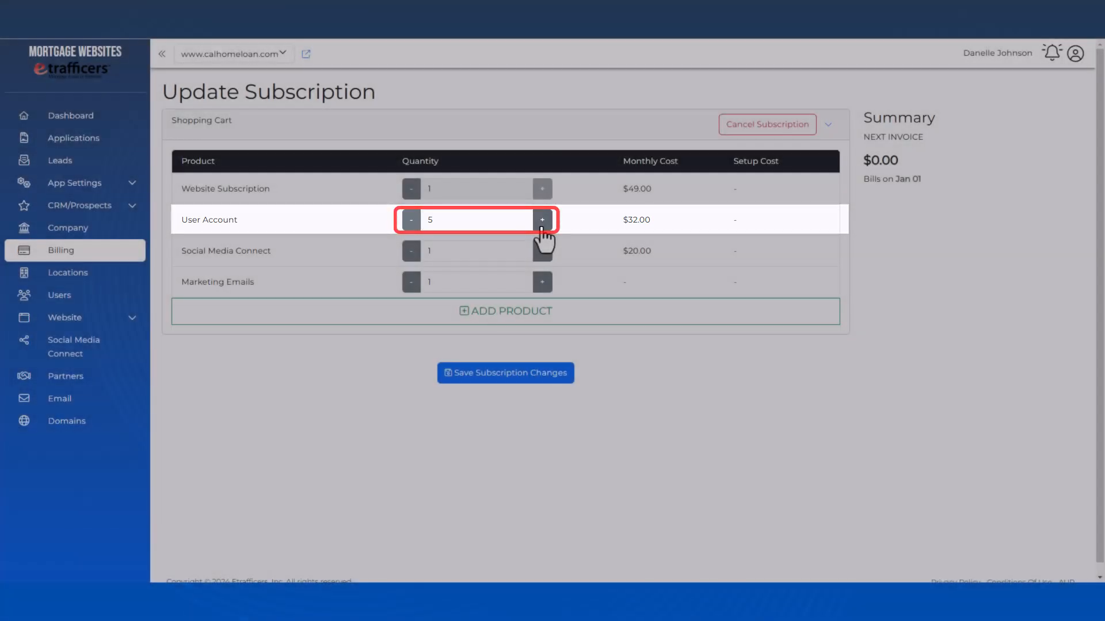
click(542, 221)
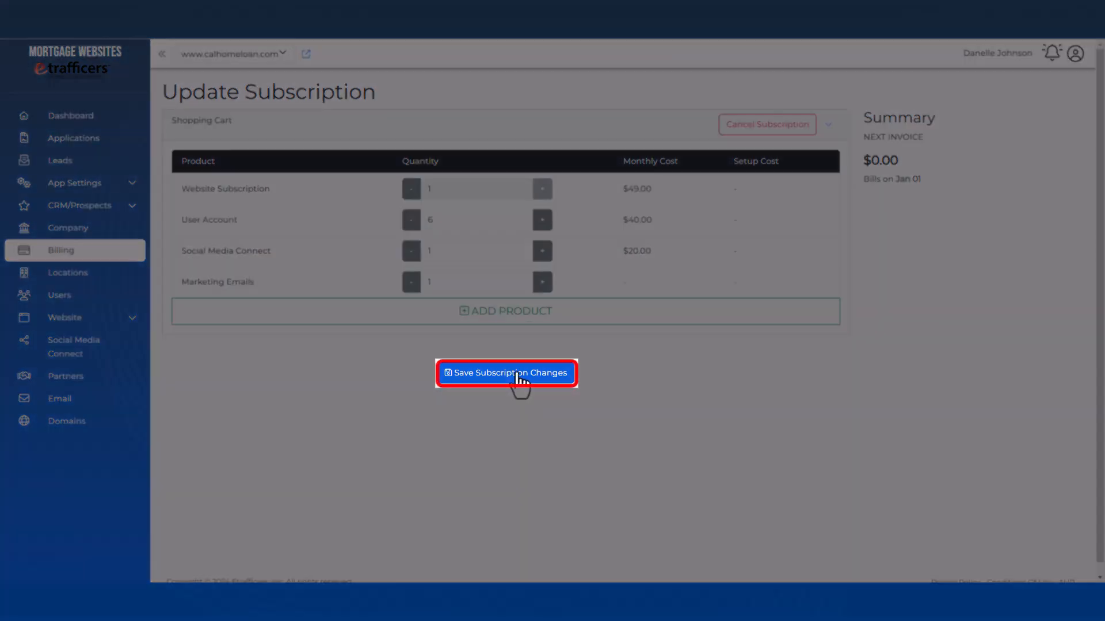
click(516, 375)
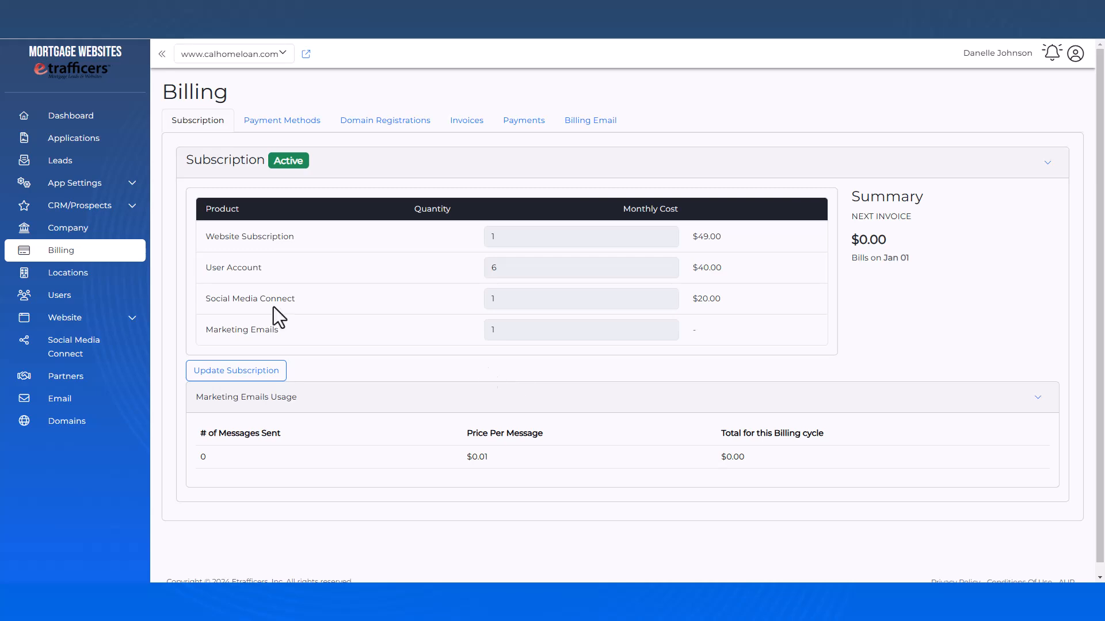
click(58, 298)
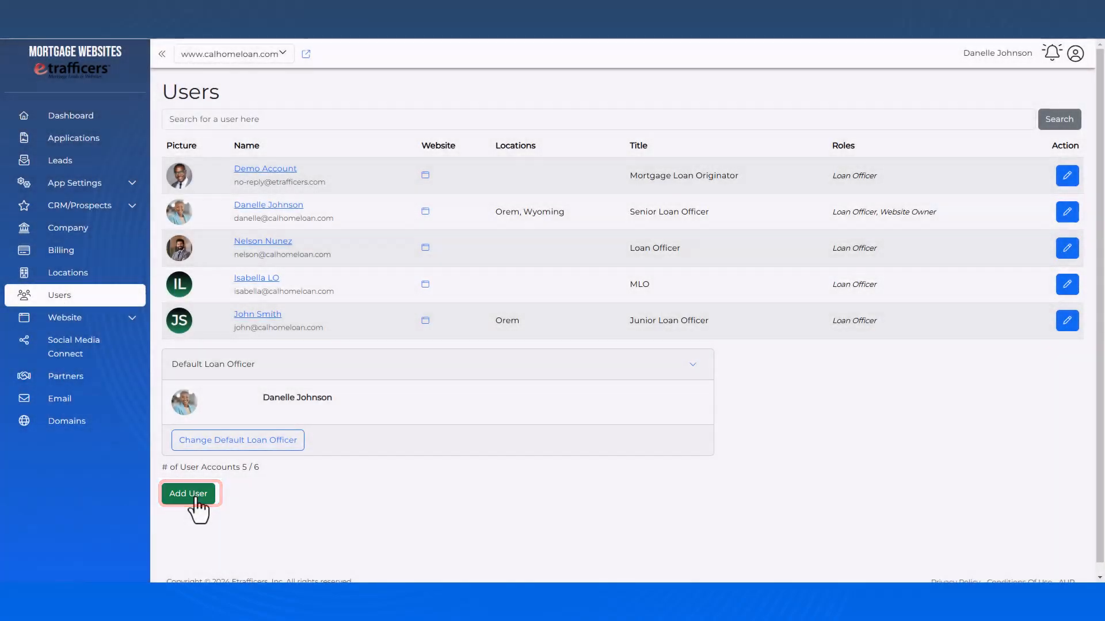
Add a user with their e-mail, first and last name, title 'Loan Officer', phone number, keeping the Loan Officer role
click(190, 495)
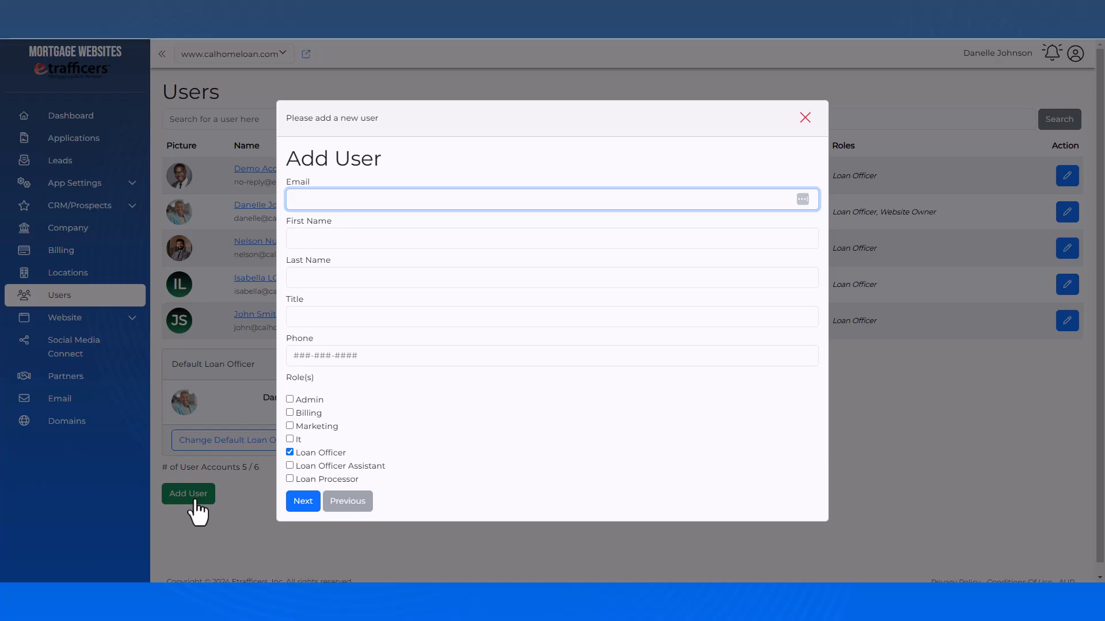
key(Tab)
text(Jane)
key(Tab)
text(Doe)
key(Tab)
text(Loan Officer)
key(Tab)
text(555-555-5555)
click(289, 453)
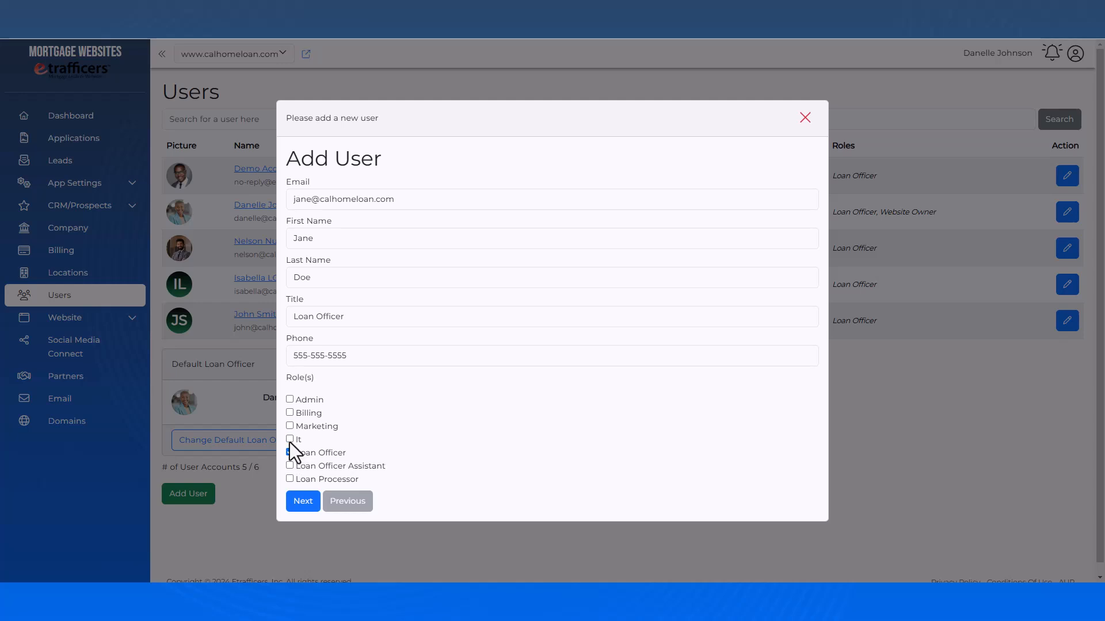
Enter the user's NMLS number, make Orem the primary location, license them in Utah, and save
click(303, 501)
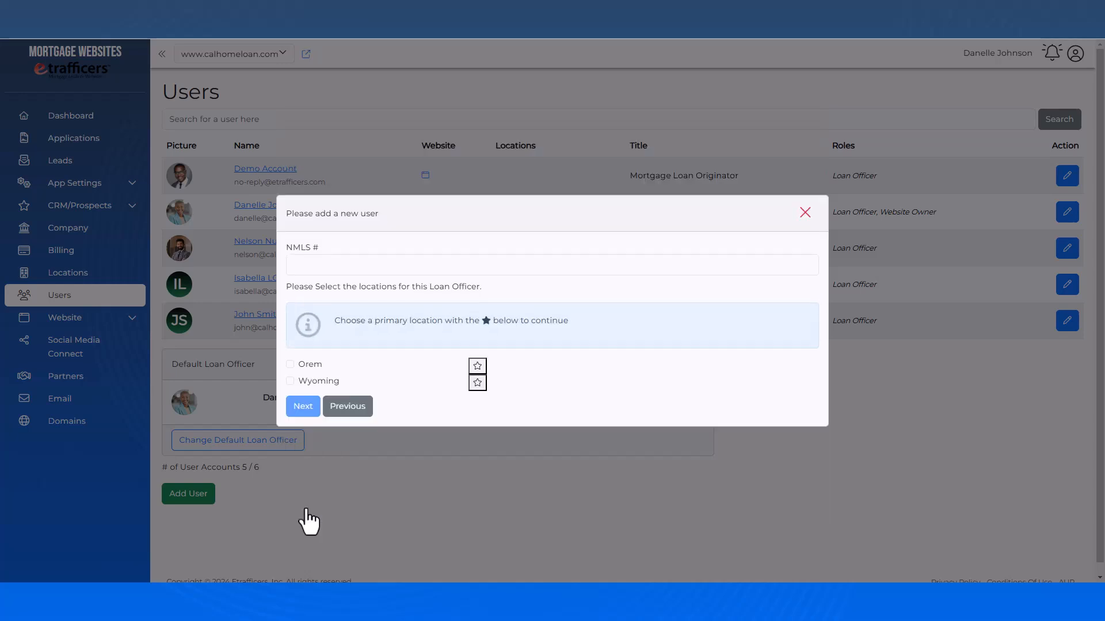
click(305, 265)
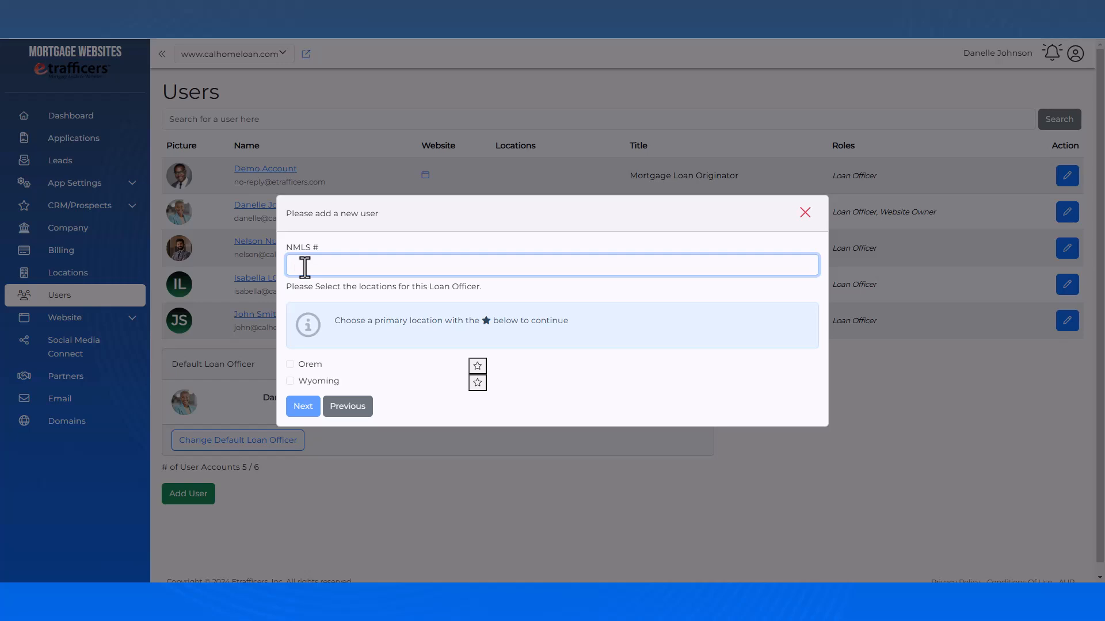
text(55555)
click(482, 372)
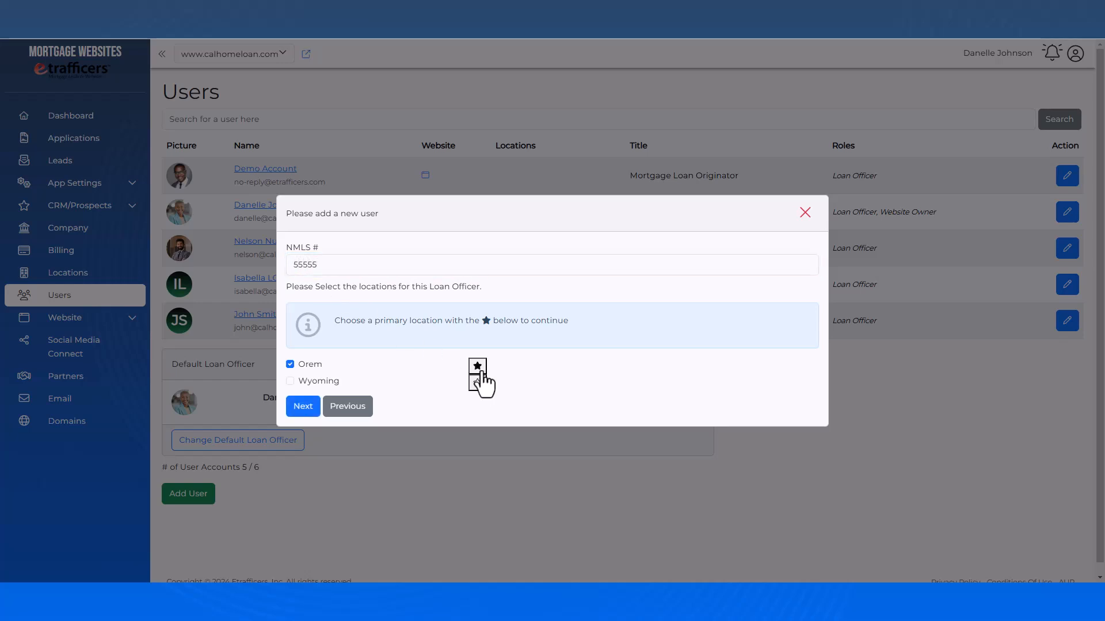
click(301, 408)
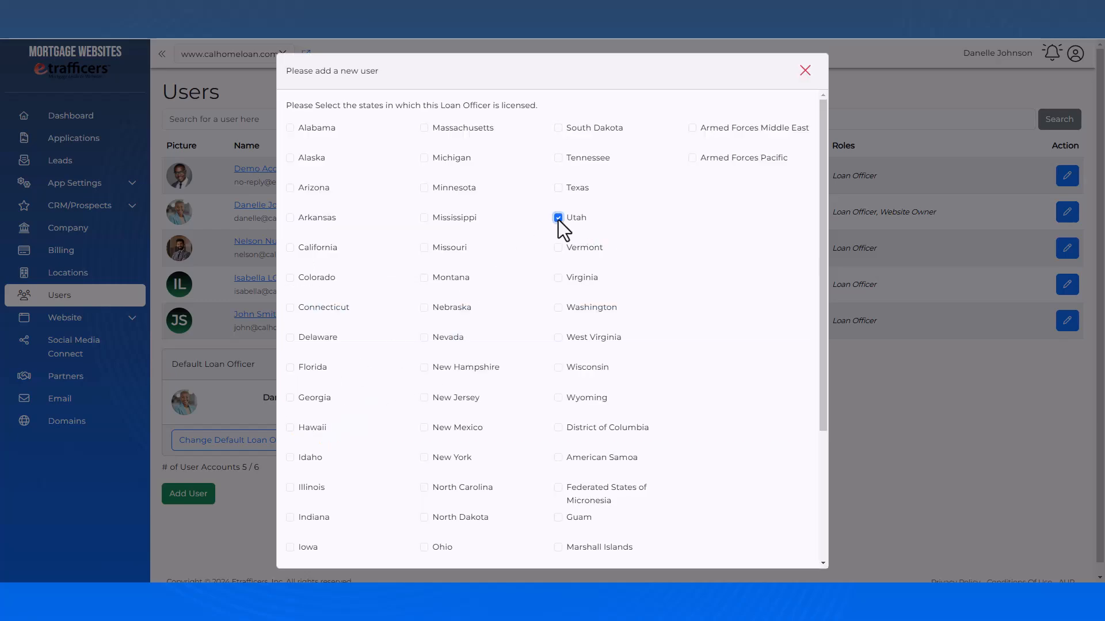
scroll(558, 230, down, 3)
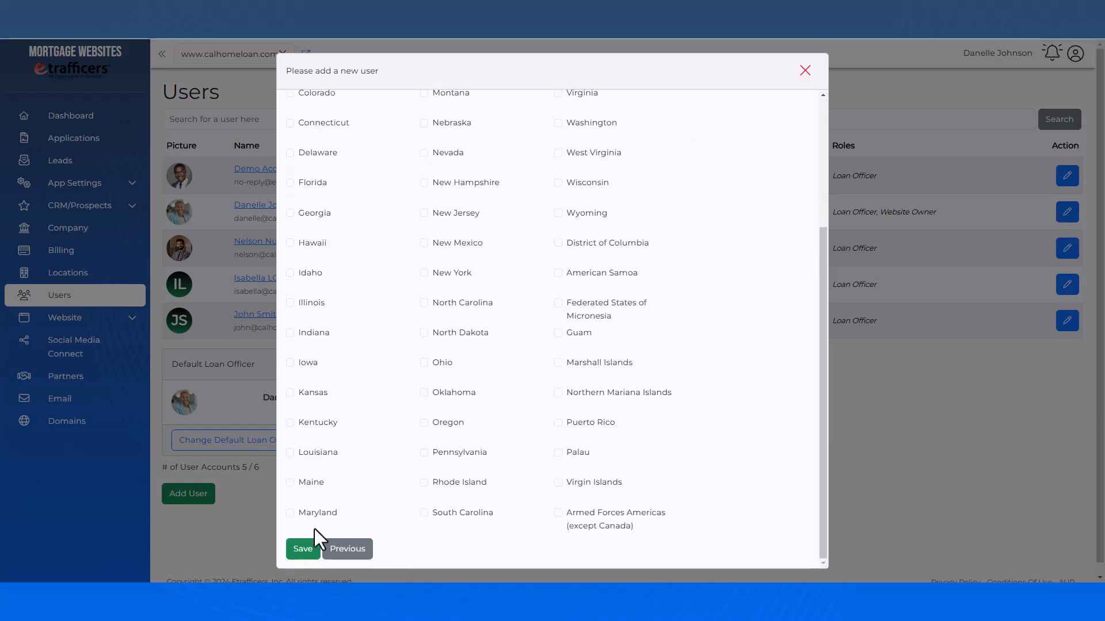
click(296, 557)
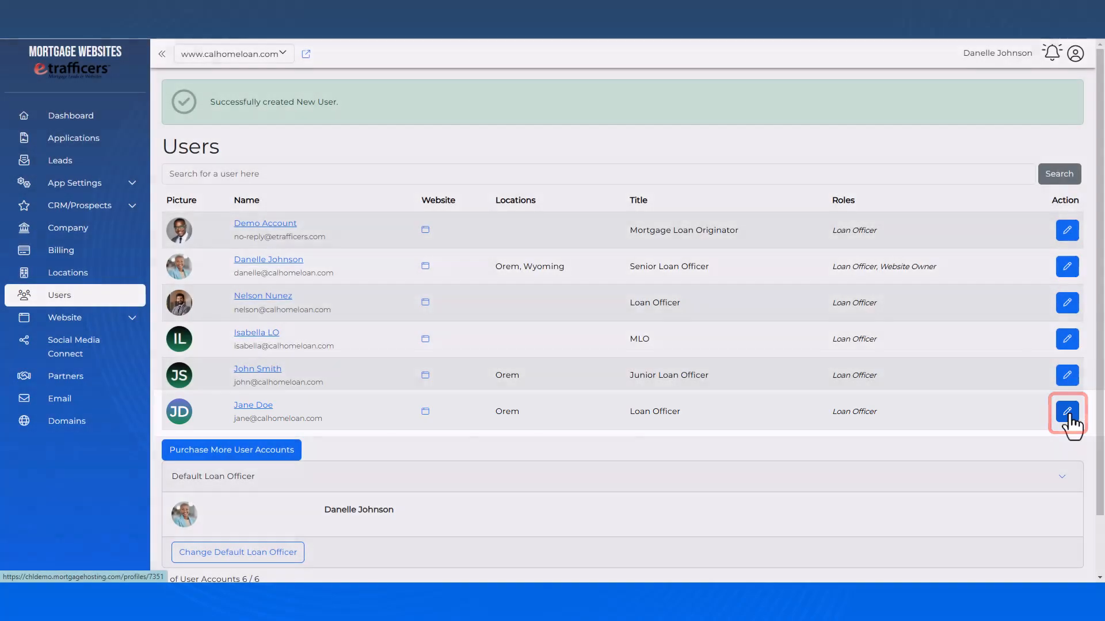
Upload shutterstock_2491646077.jpg as the new user's profile picture, adjust its crop zoom, save, then view Locations
click(1067, 413)
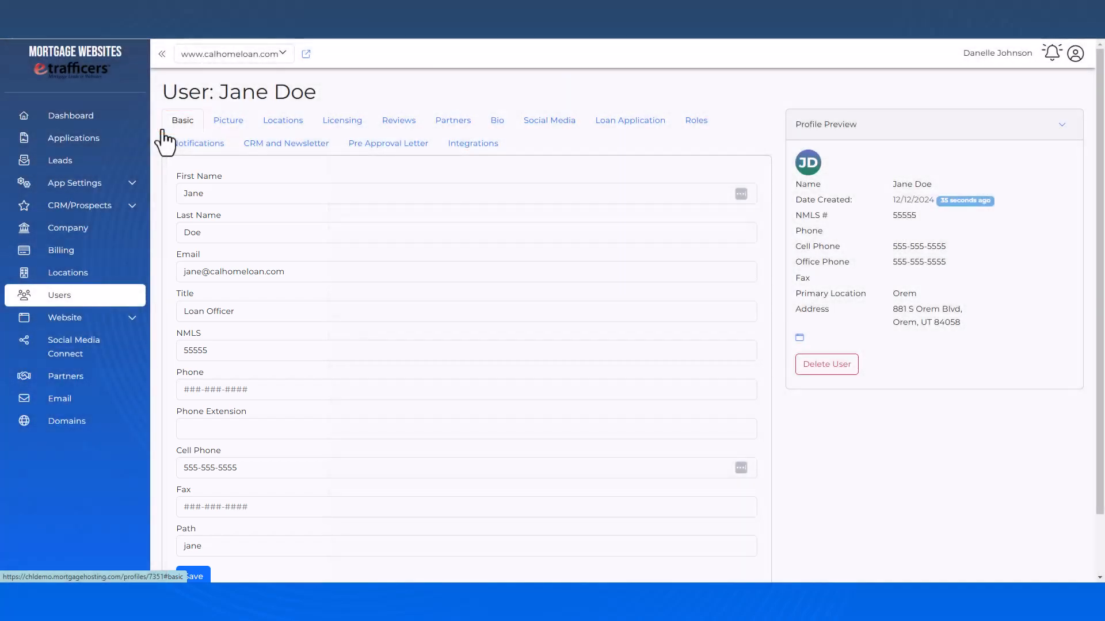
click(228, 134)
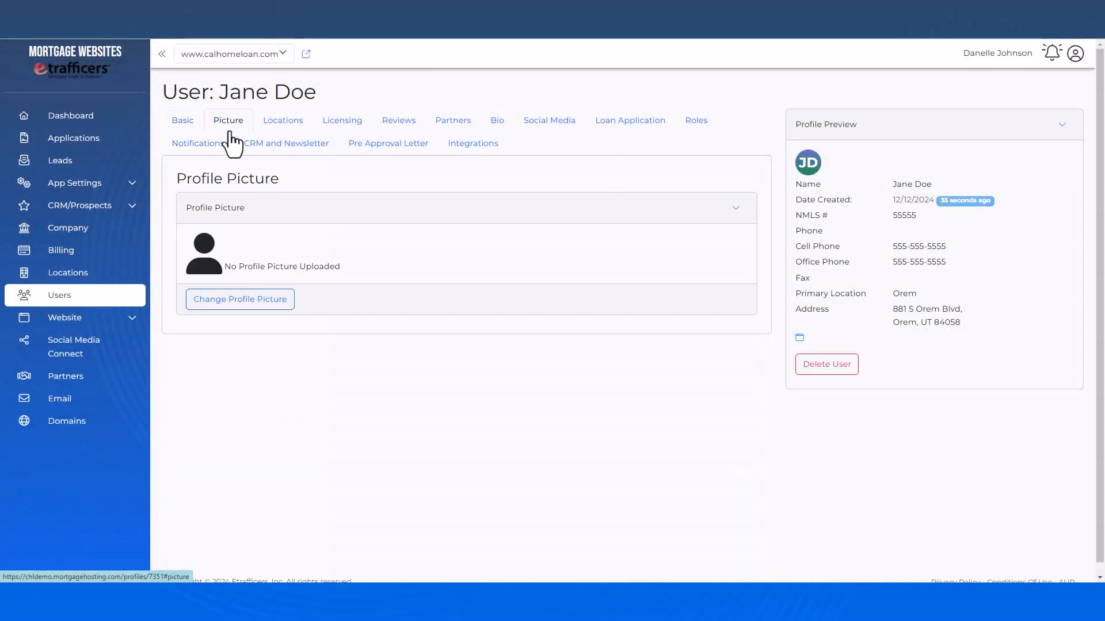
click(236, 298)
click(149, 109)
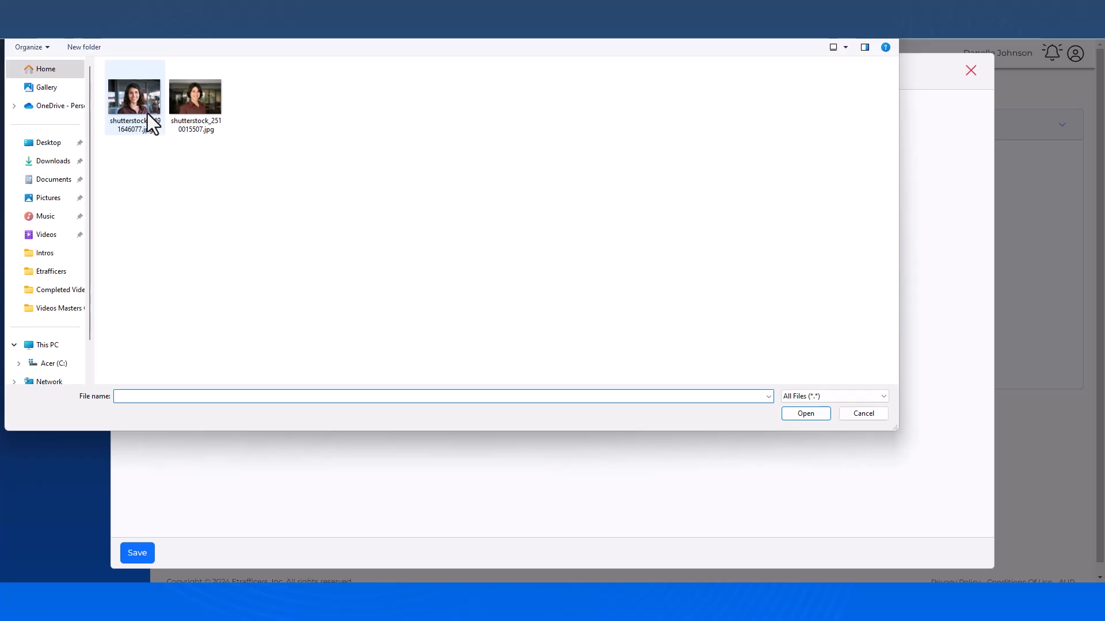
double_click(148, 113)
drag(482, 474, 471, 475)
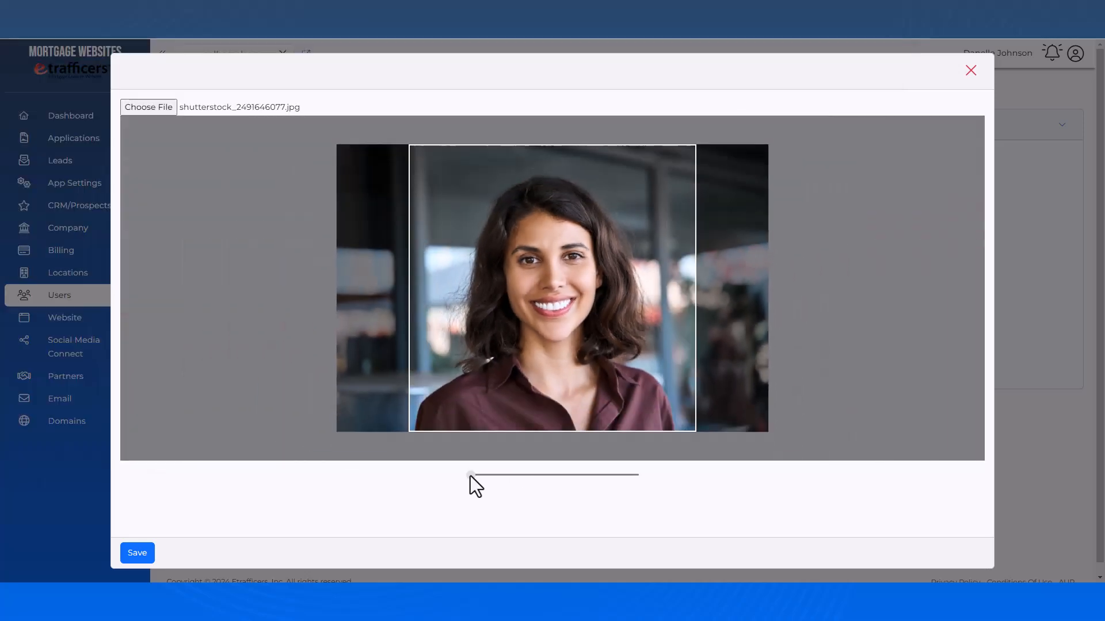
click(137, 554)
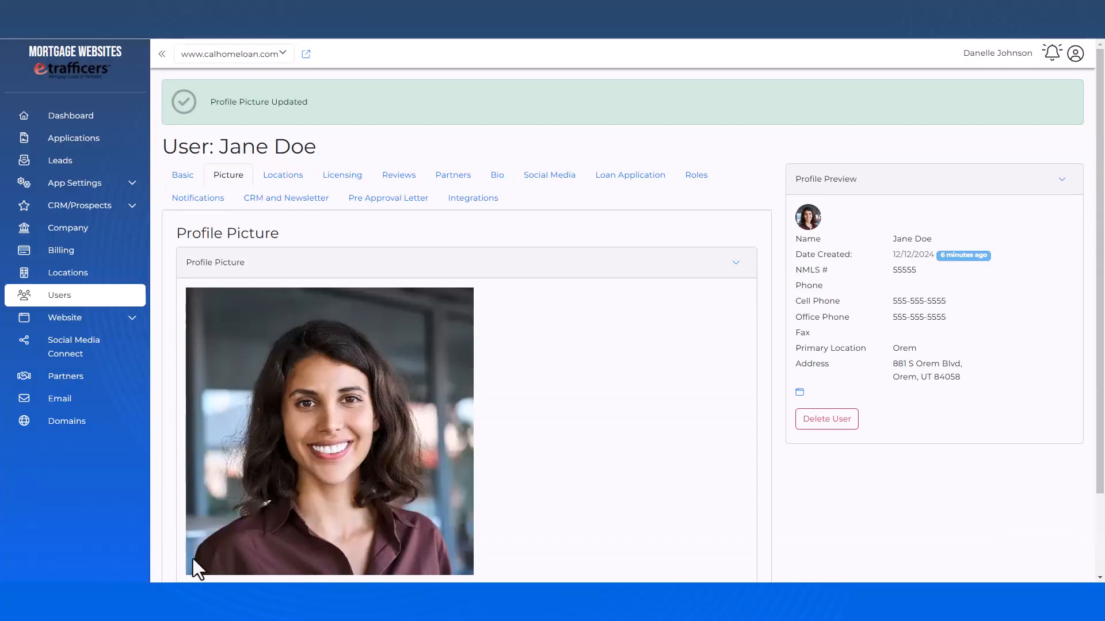
click(296, 185)
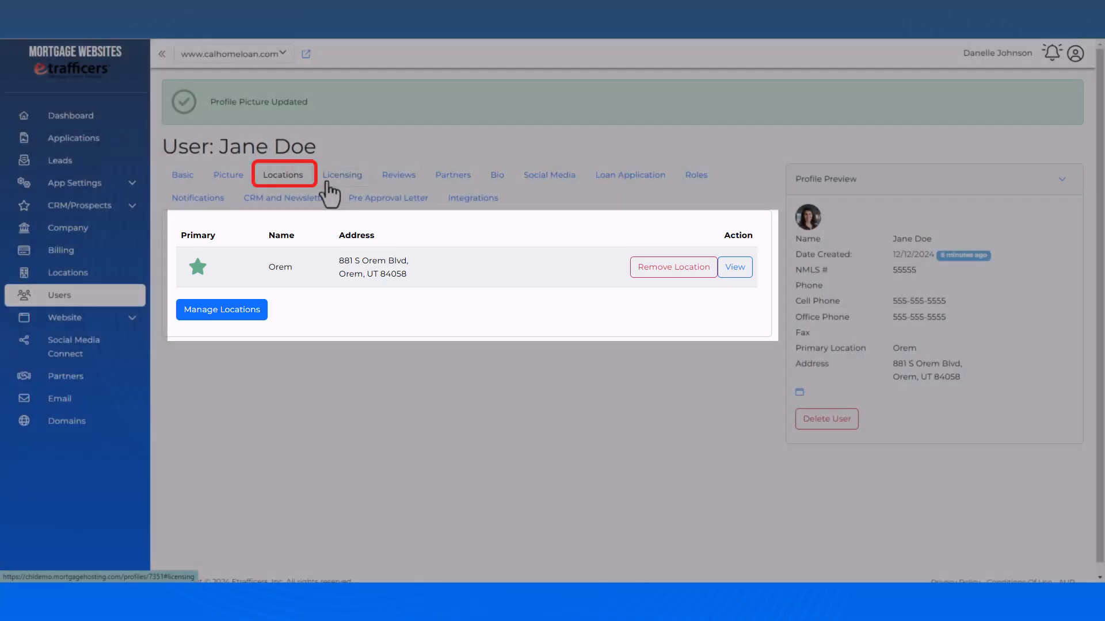
Review the user's Licensing, Google Reviews, Testimonials and Partners sections, ending on the empty Bio editor
click(326, 185)
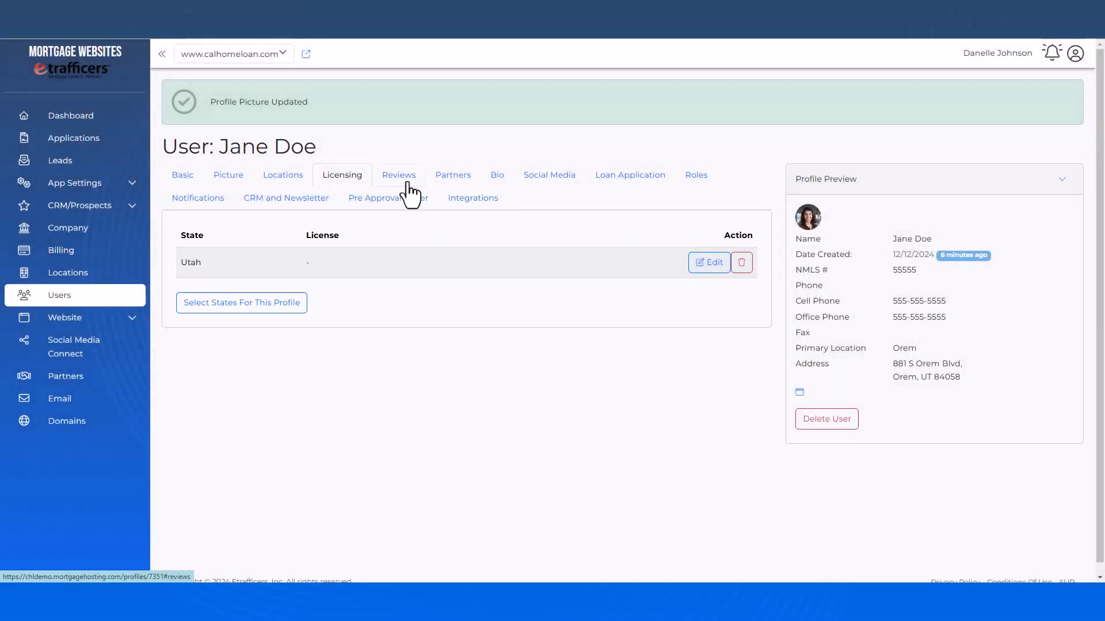
click(406, 183)
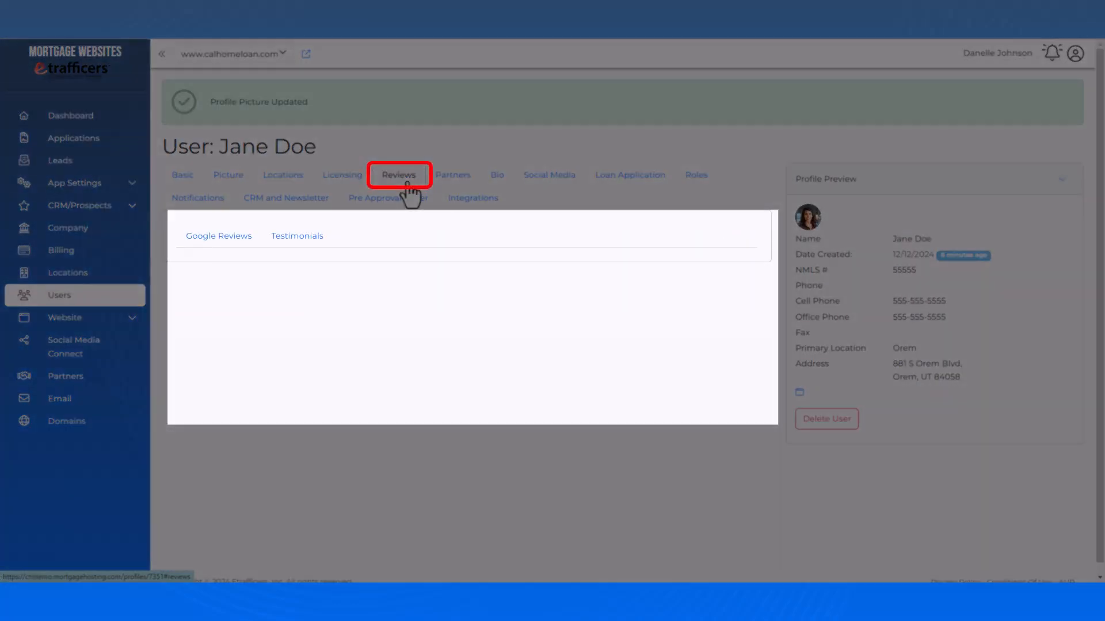
click(202, 249)
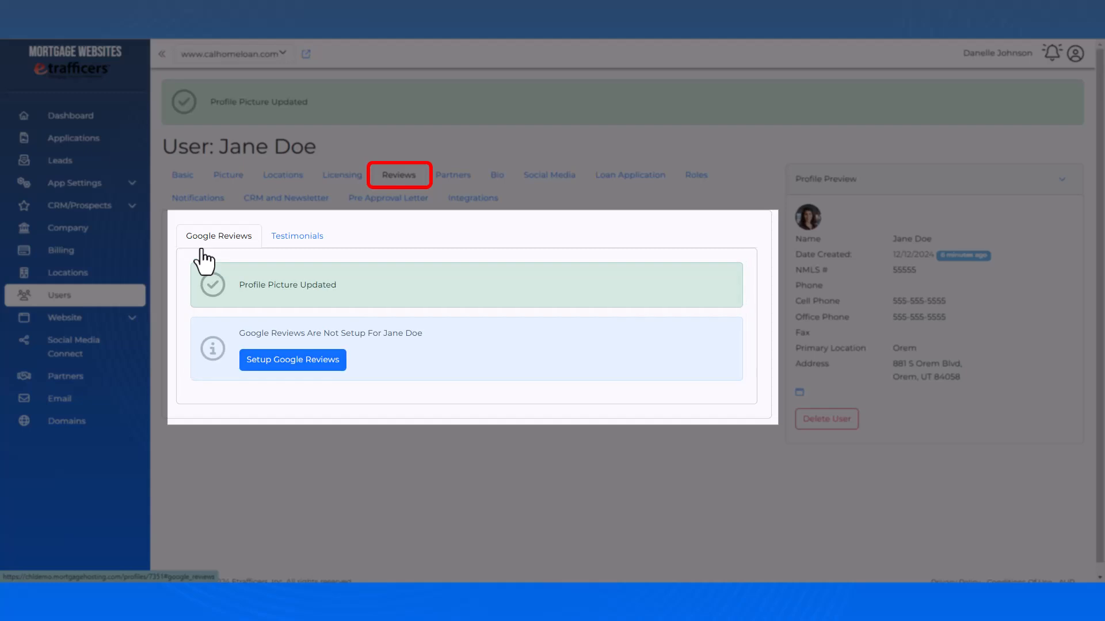
click(313, 257)
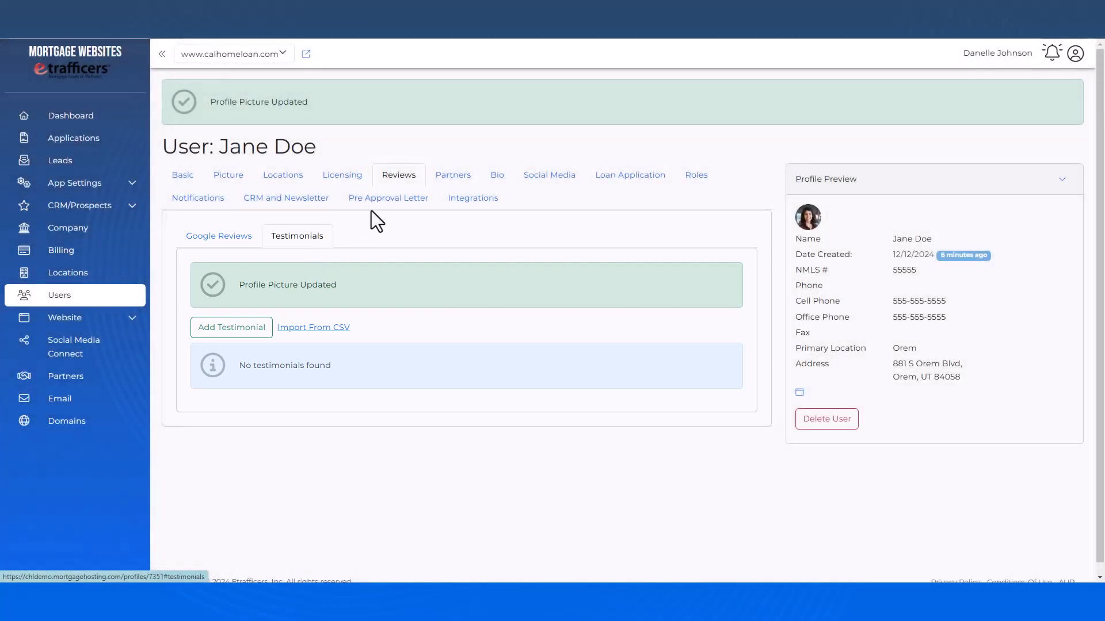
click(433, 176)
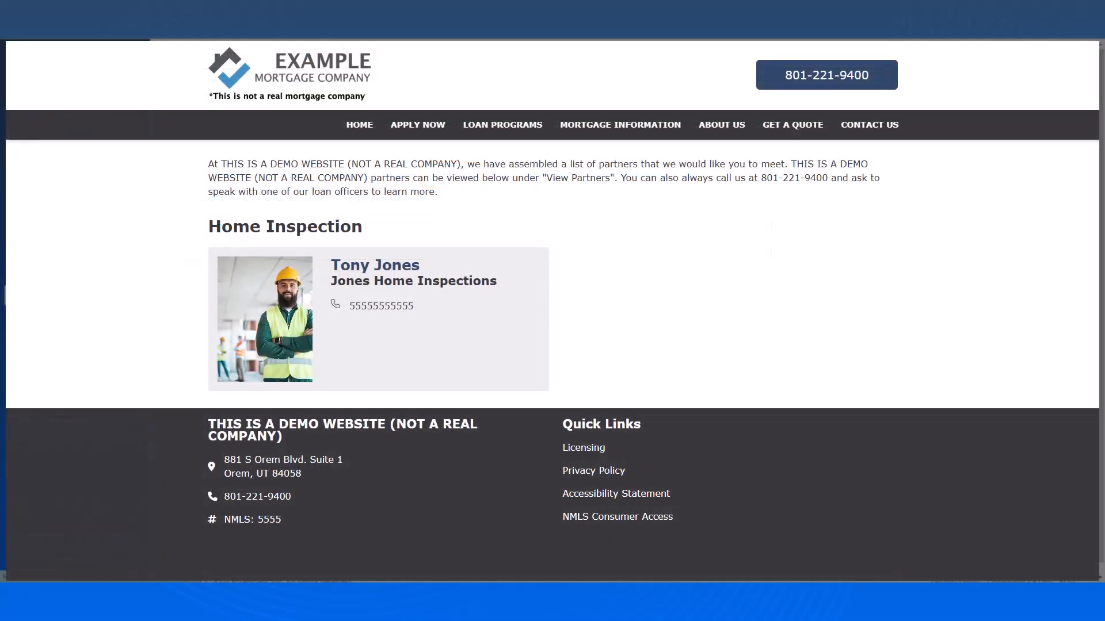
click(496, 175)
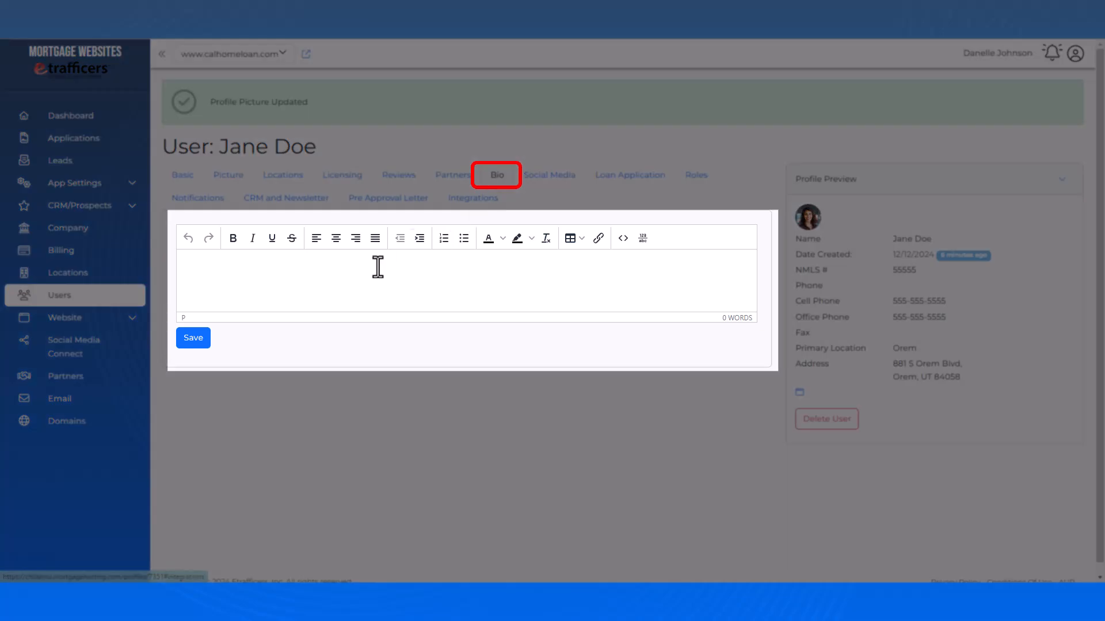
Write 'Hello' as the new user's bio and save it
click(369, 274)
text(Hello,)
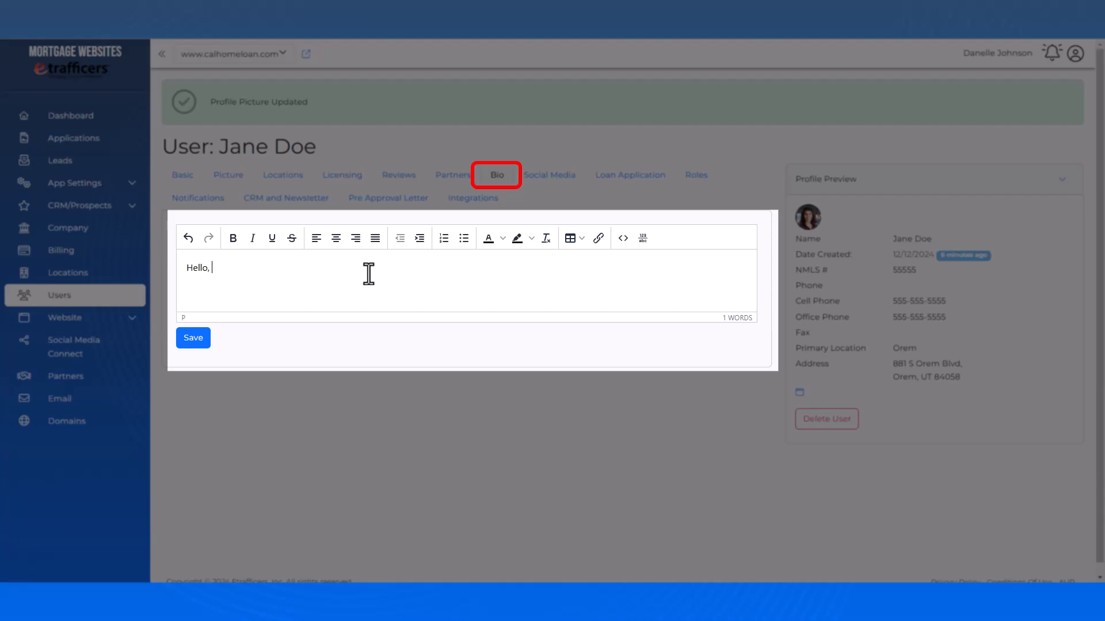
click(192, 339)
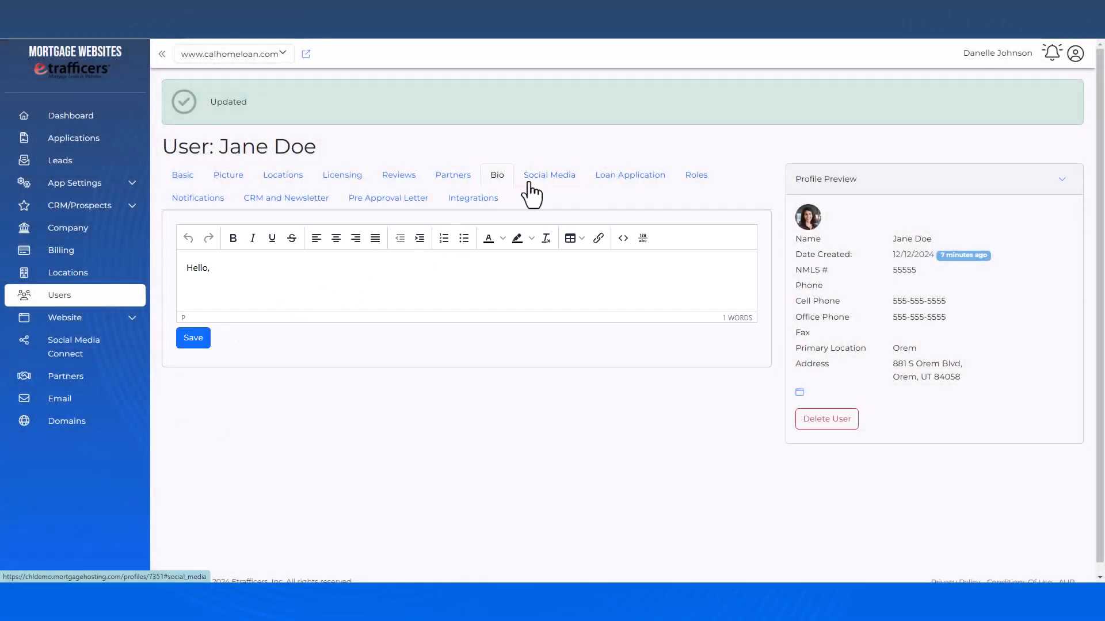
In Social Media, look over the Add Link network options without adding a link
click(545, 183)
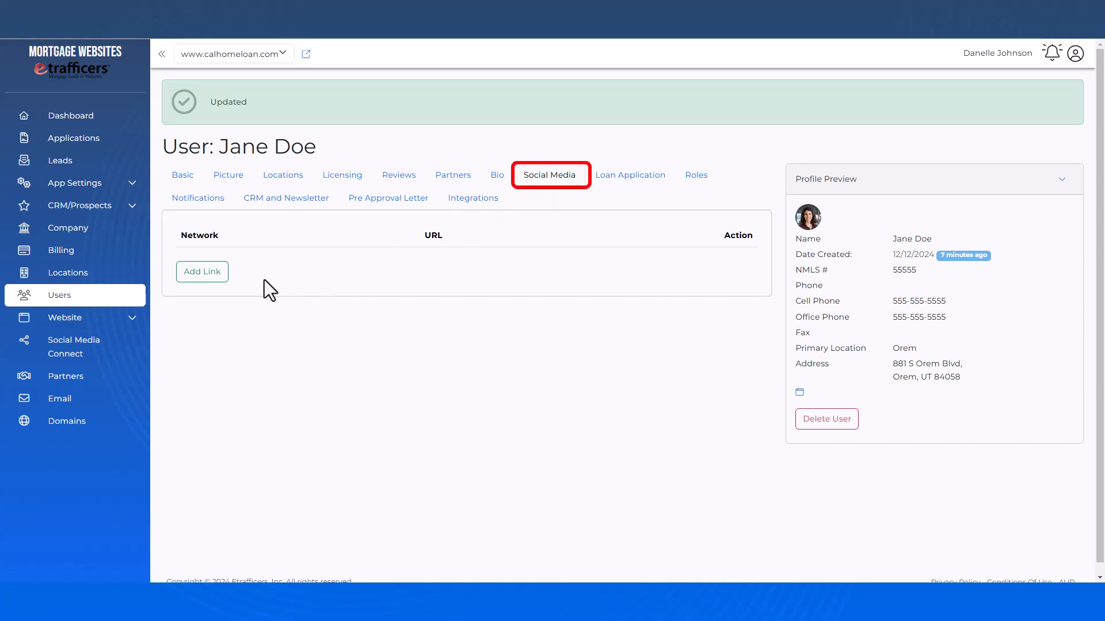
click(199, 280)
click(326, 311)
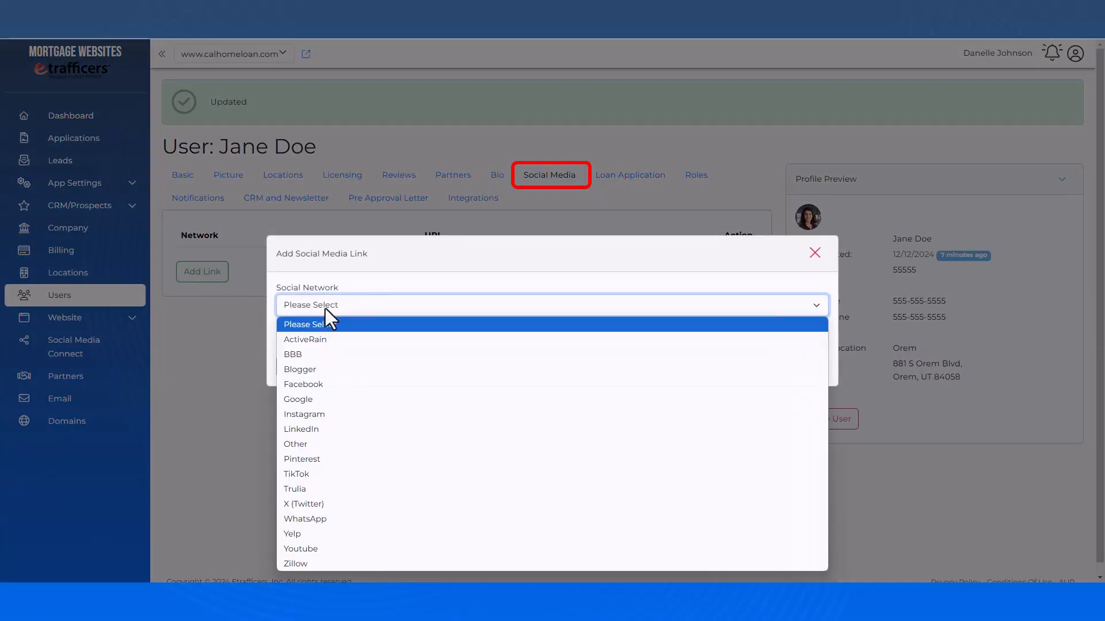
click(326, 308)
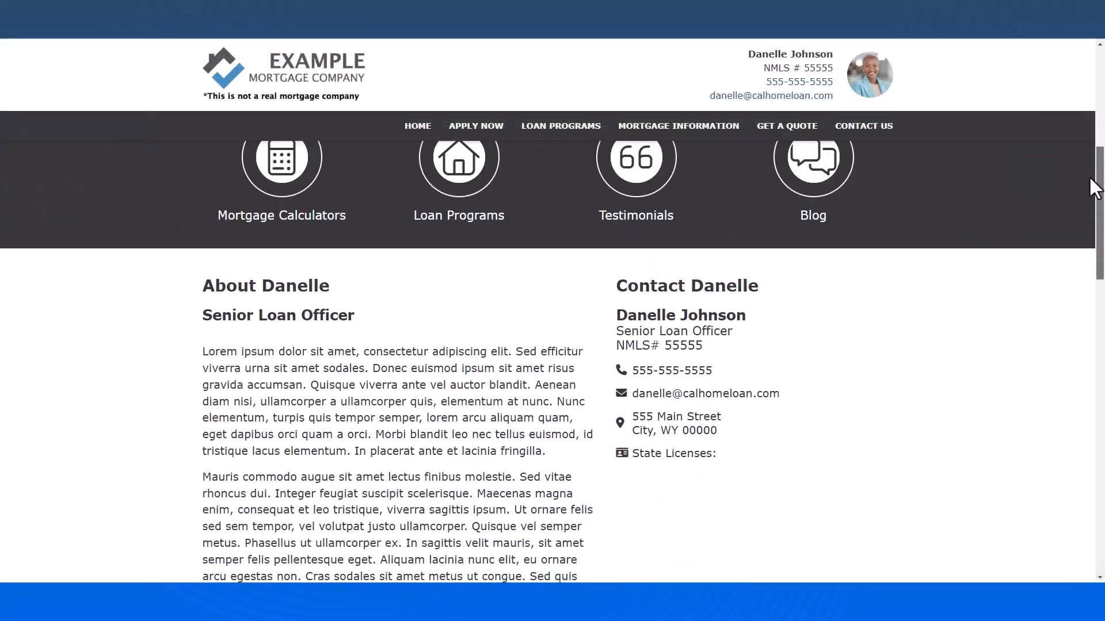
drag(1099, 190, 1100, 554)
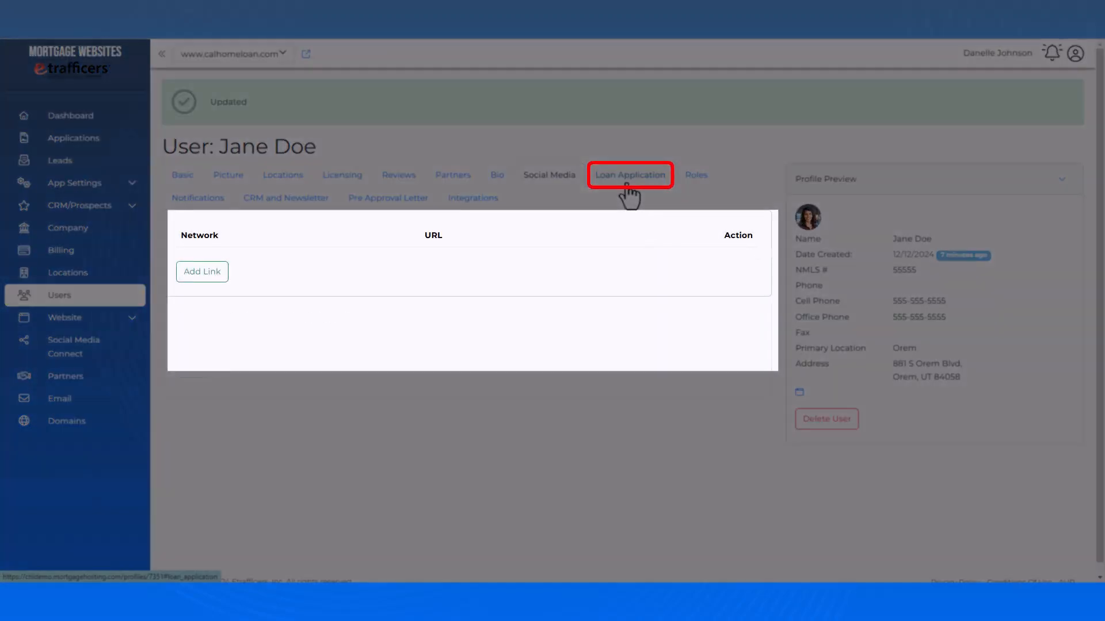
Review the user's Loan Application and Roles (Loan Officer only), then show text alert Notifications
click(629, 175)
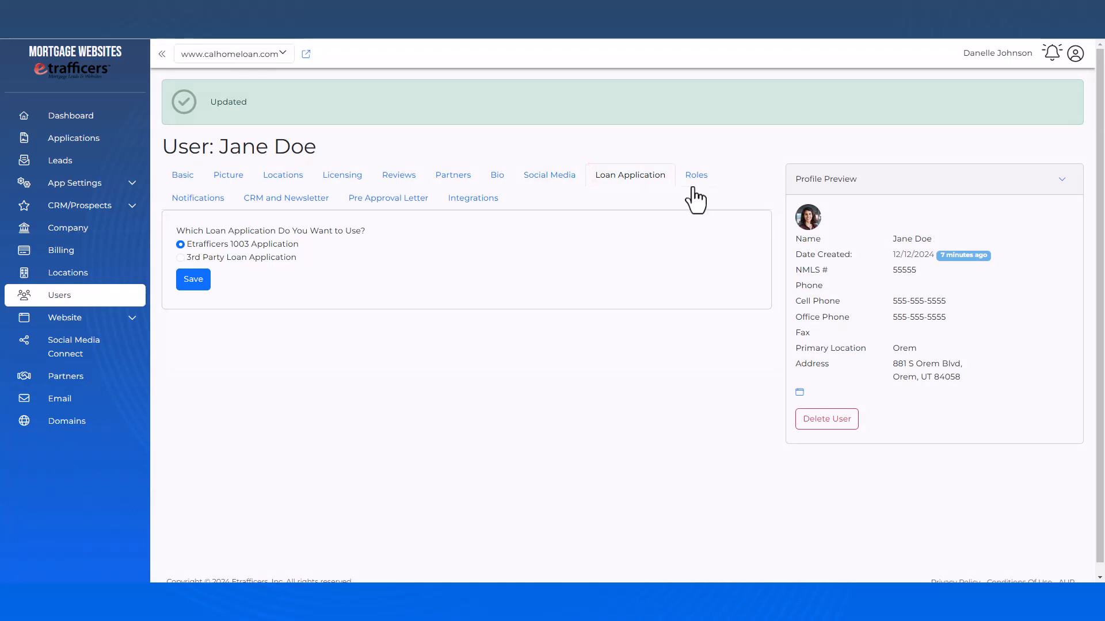
click(692, 189)
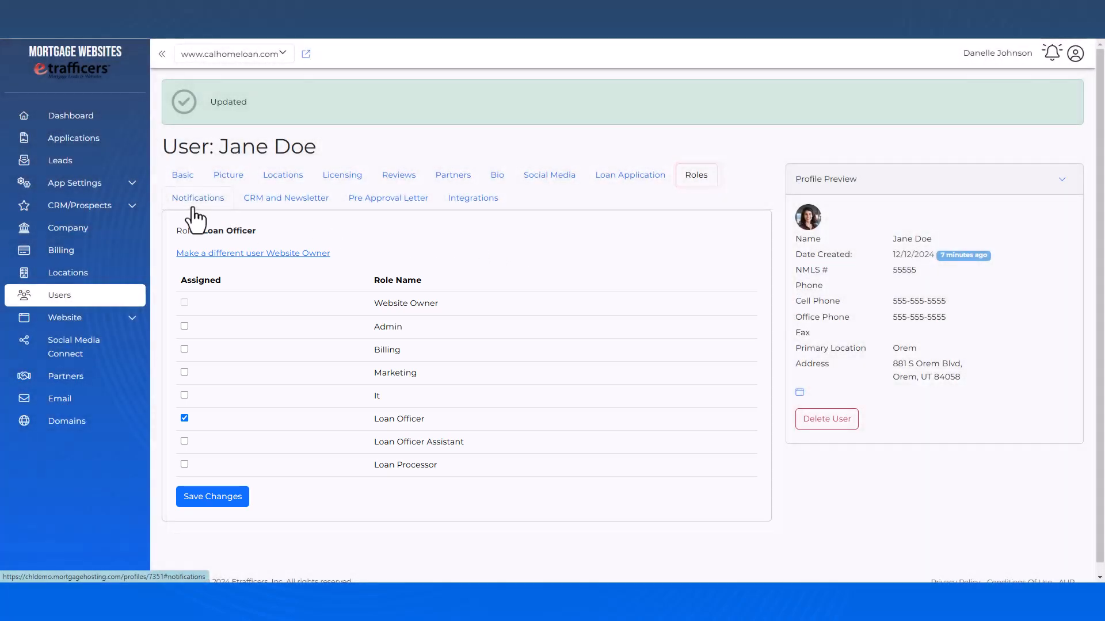
click(194, 208)
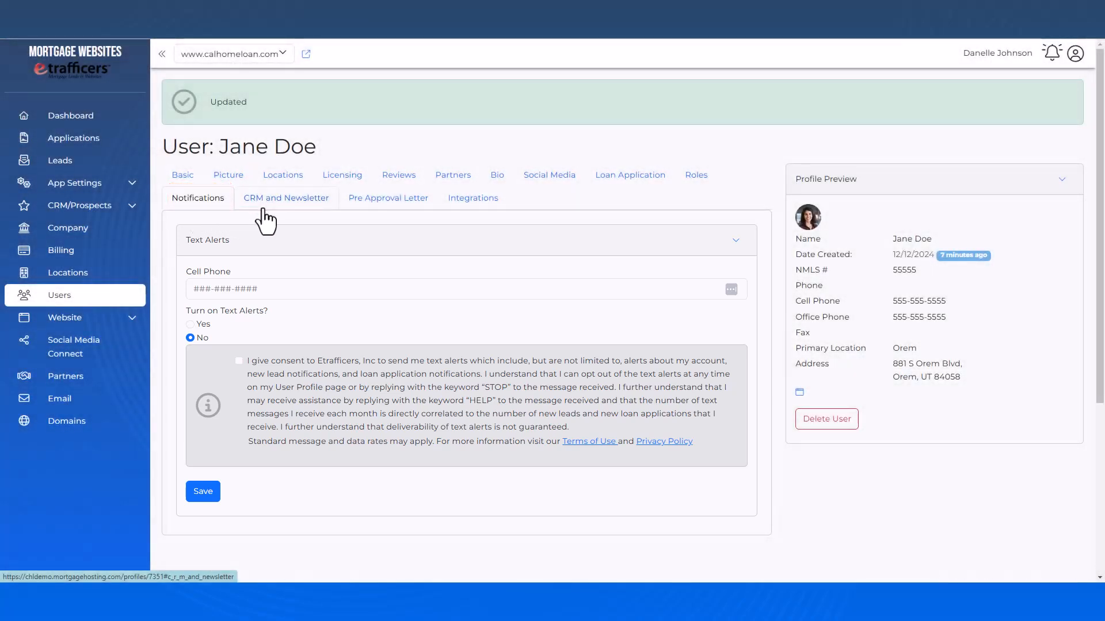
Review the user's CRM and Newsletter settings, scroll the Pre Approval Letter template, and view Integrations
click(264, 209)
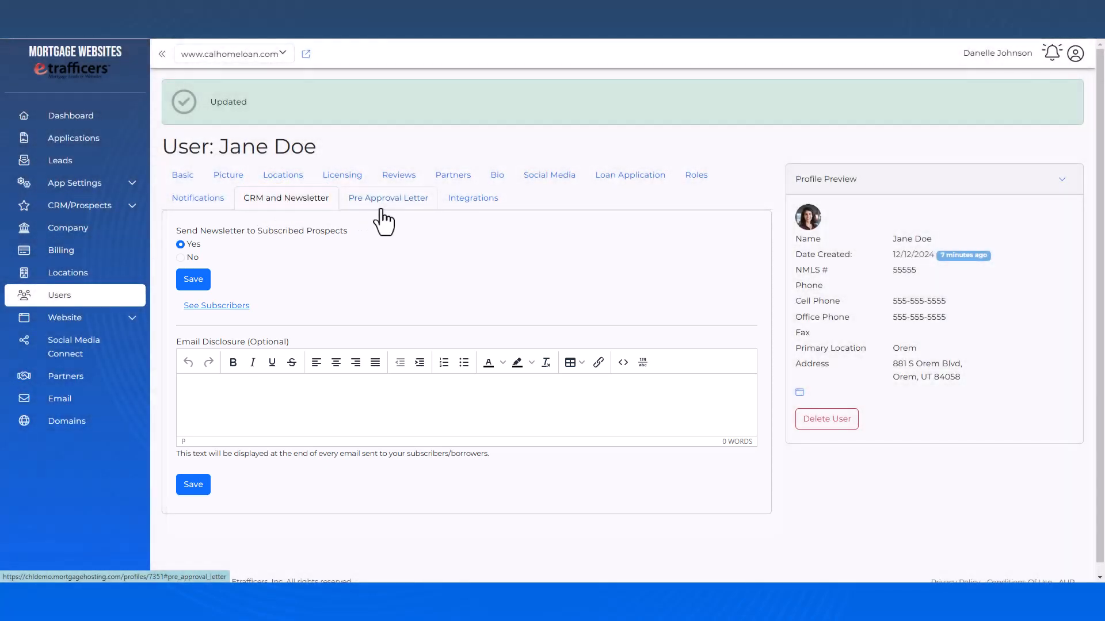
click(382, 213)
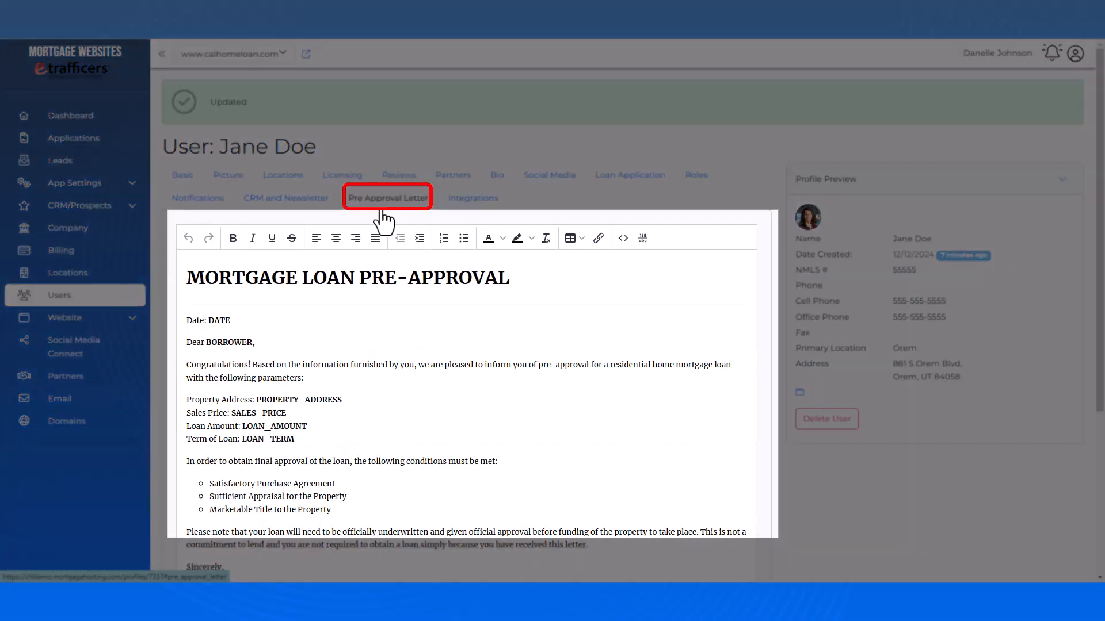
scroll(783, 246, down, 1)
scroll(779, 247, down, 1)
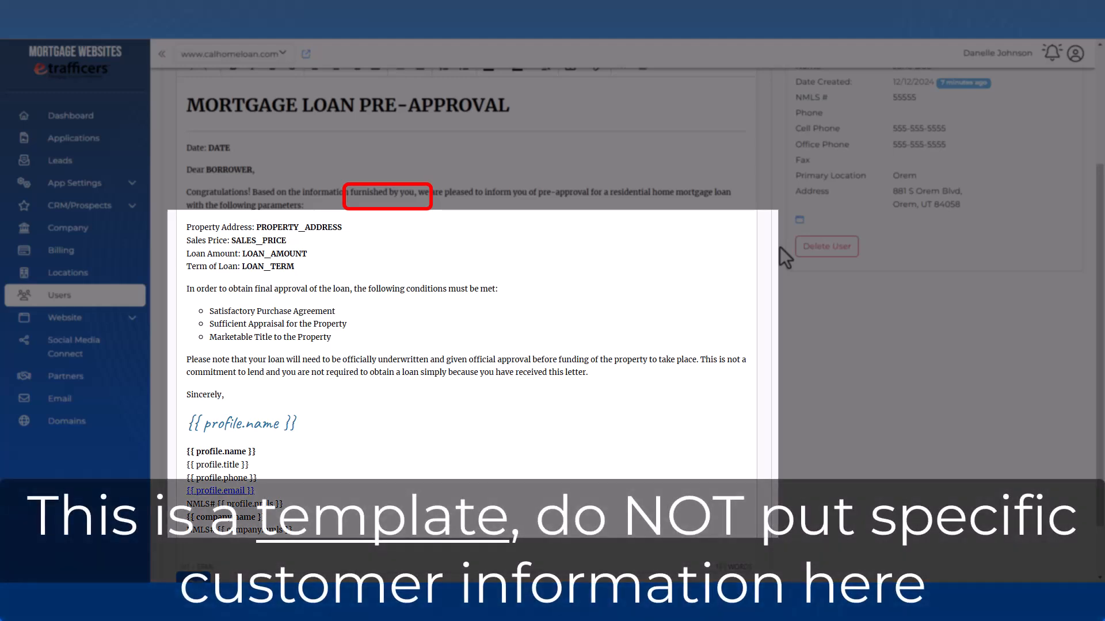
scroll(778, 247, up, 2)
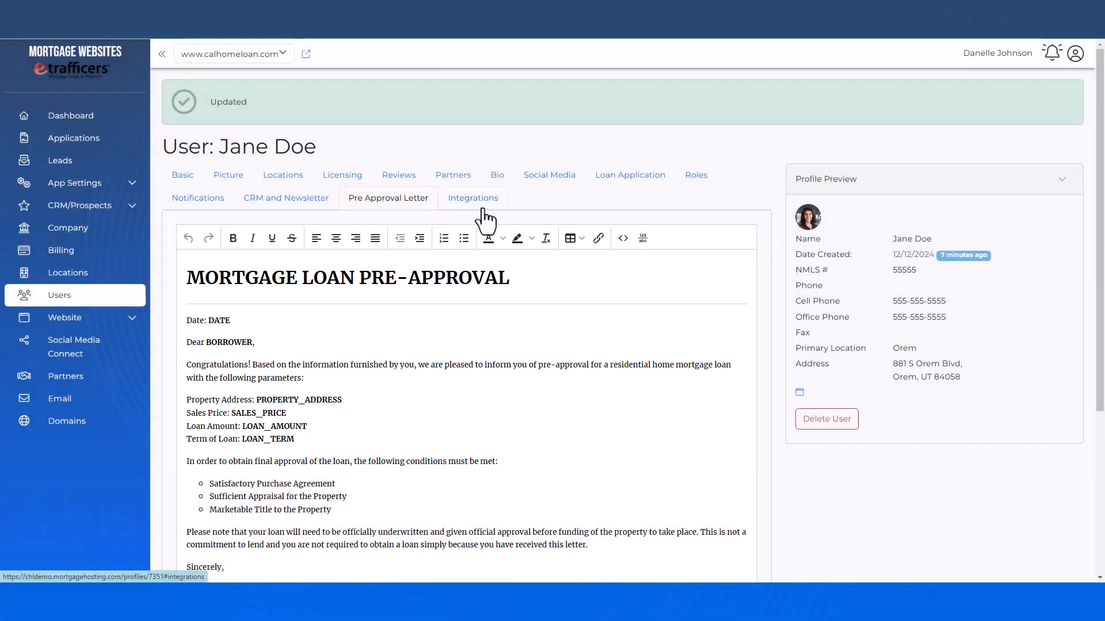
click(485, 212)
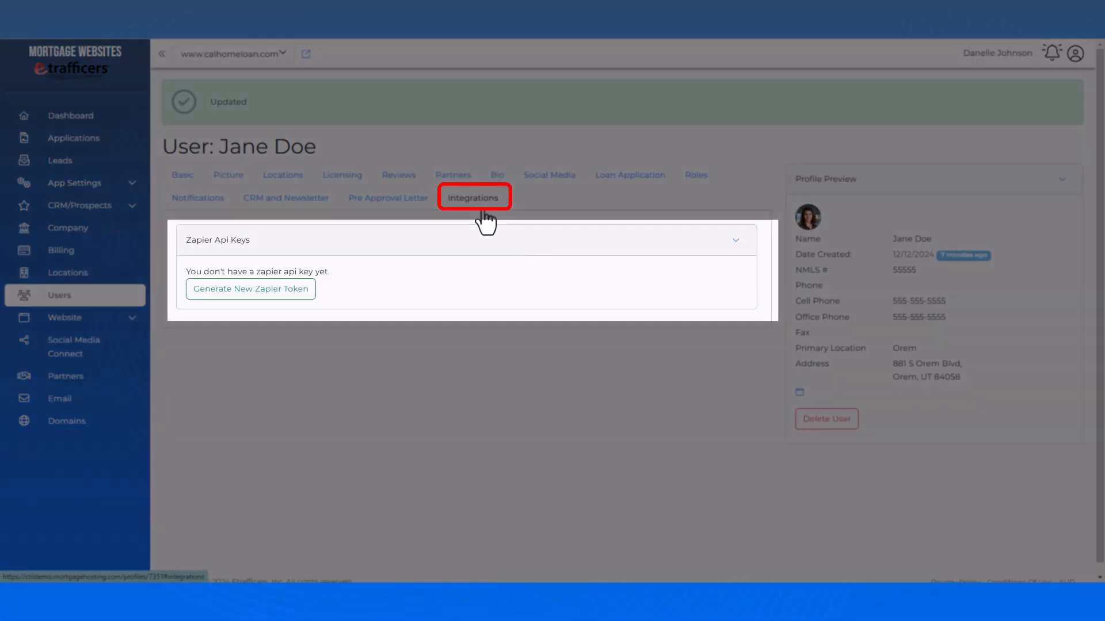